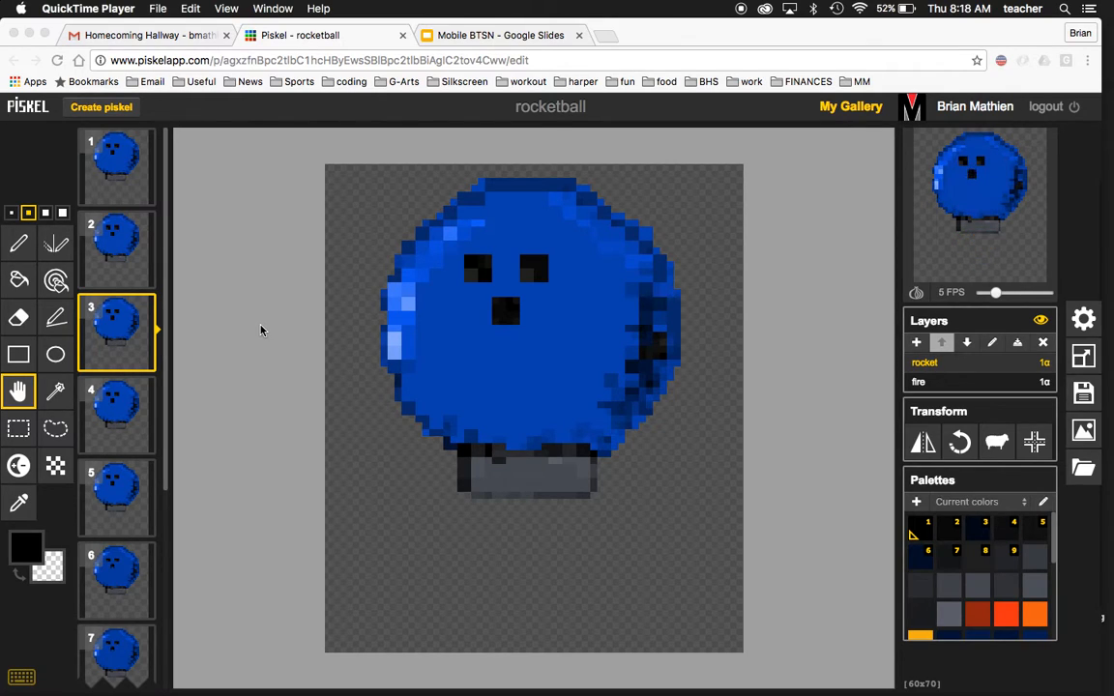
# Step: Draw a short black Pen stroke at the largest pen size beside the ball's upper left edge in frame 3
pyautogui.click(8, 213)
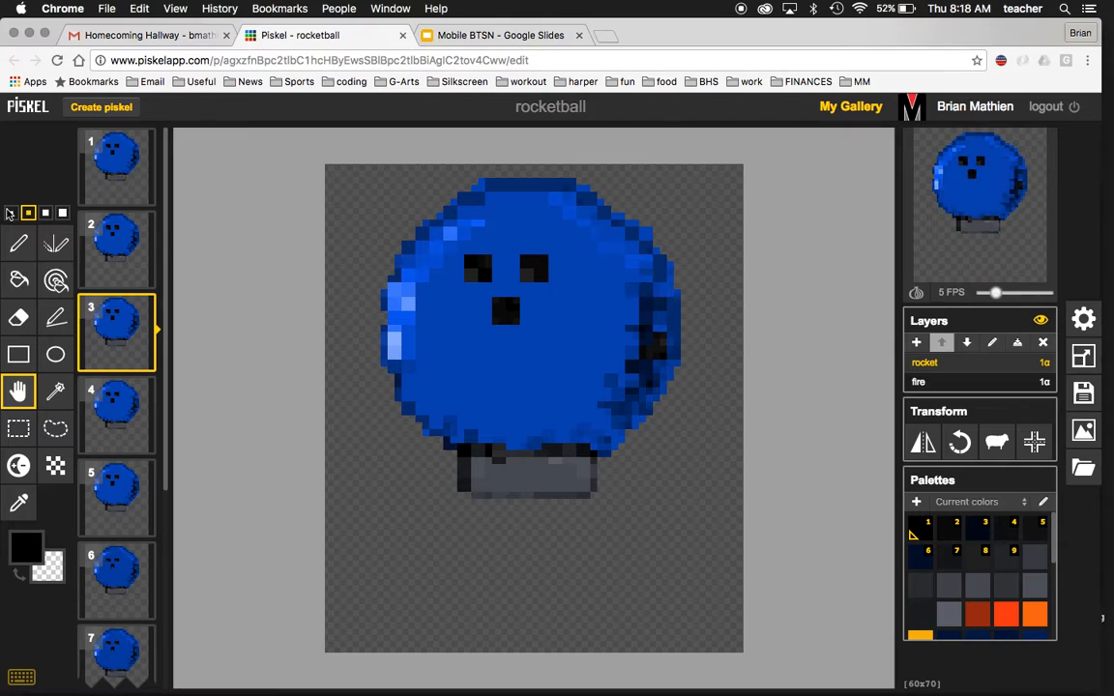
pyautogui.click(12, 214)
pyautogui.click(62, 212)
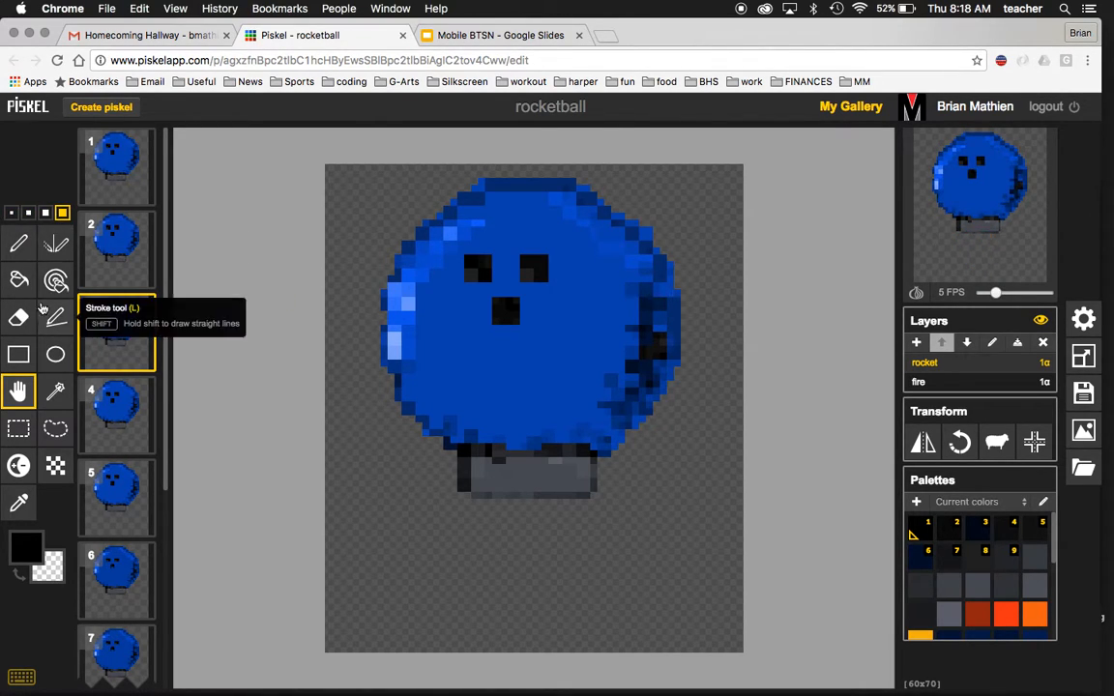
pyautogui.click(18, 243)
pyautogui.moveTo(109, 189)
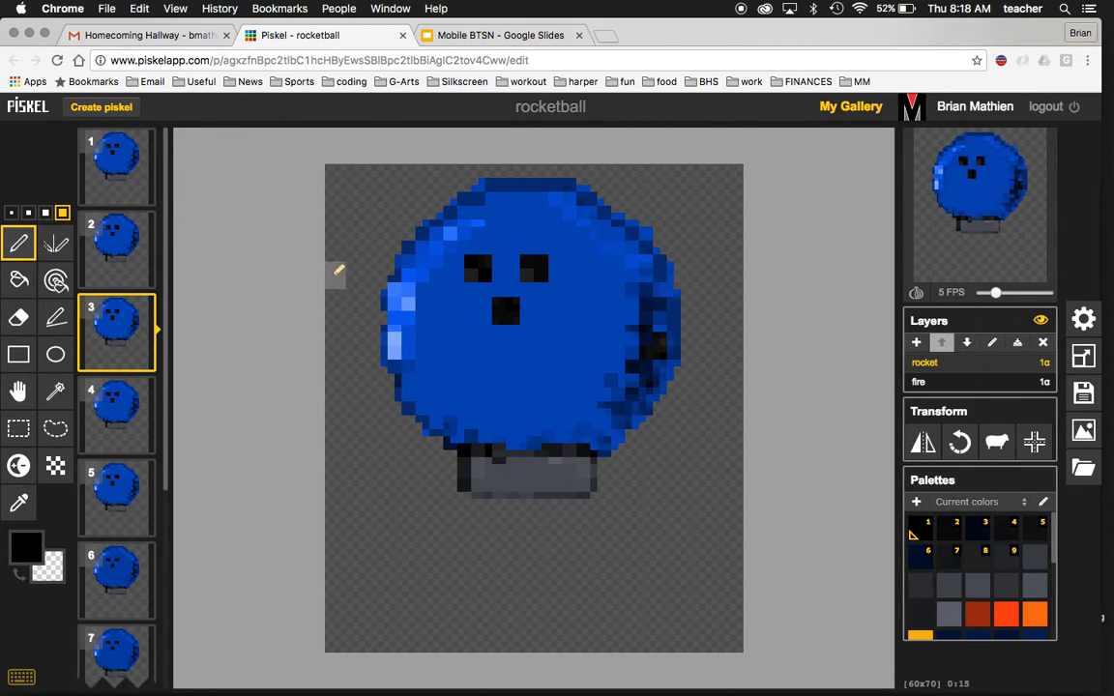
pyautogui.moveTo(361, 196); pyautogui.dragTo(352, 278)
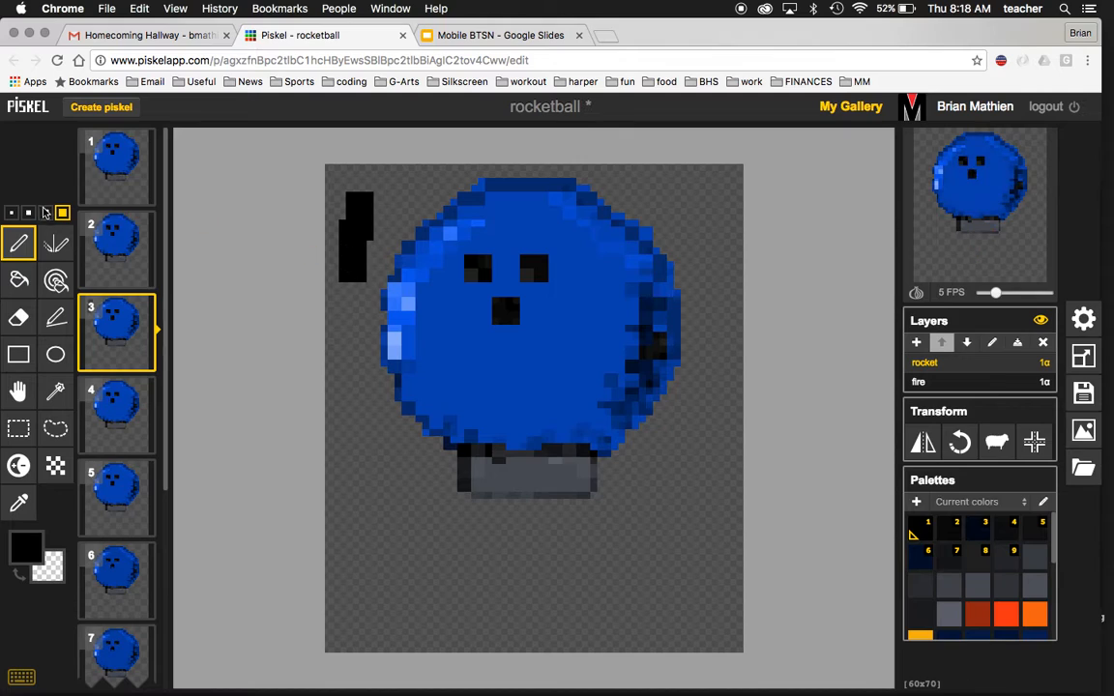
# Step: Draw black strokes lower along the canvas's left side, one at the third pen size and more at the second
pyautogui.click(44, 212)
pyautogui.moveTo(348, 340); pyautogui.dragTo(351, 474)
pyautogui.click(28, 212)
pyautogui.click(351, 550)
pyautogui.moveTo(351, 569); pyautogui.dragTo(405, 577)
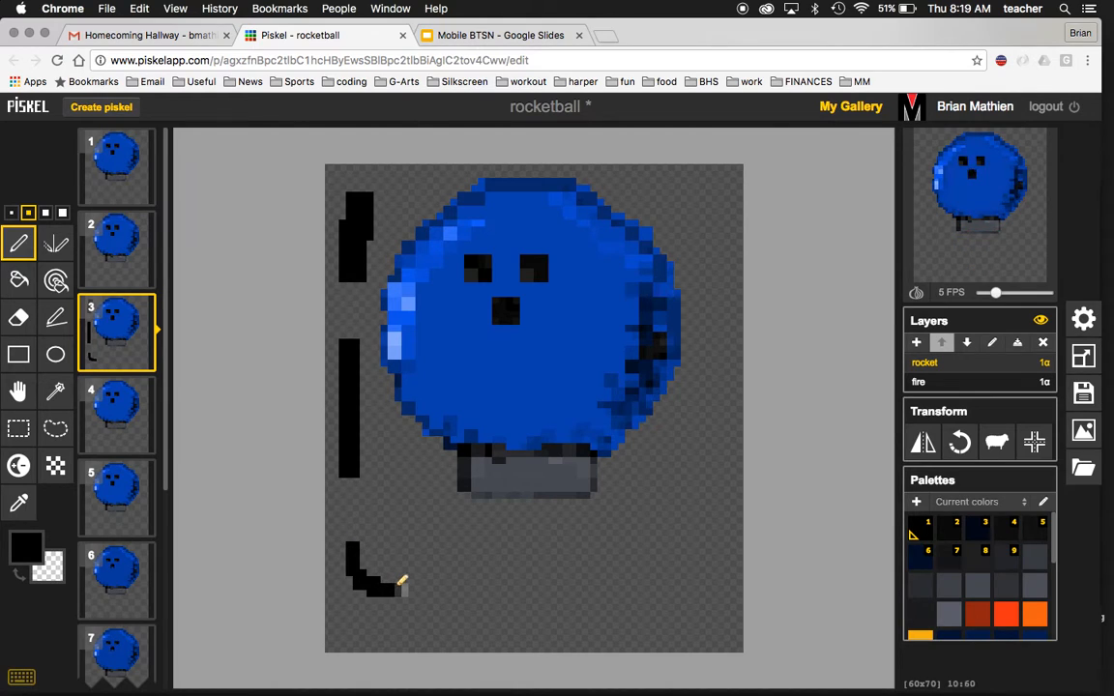
# Step: Undo all the black test strokes on frame 3
pyautogui.hotkey('ctrl', 'z')
pyautogui.hotkey('ctrl', 'z')
pyautogui.hotkey('ctrl', 'z')
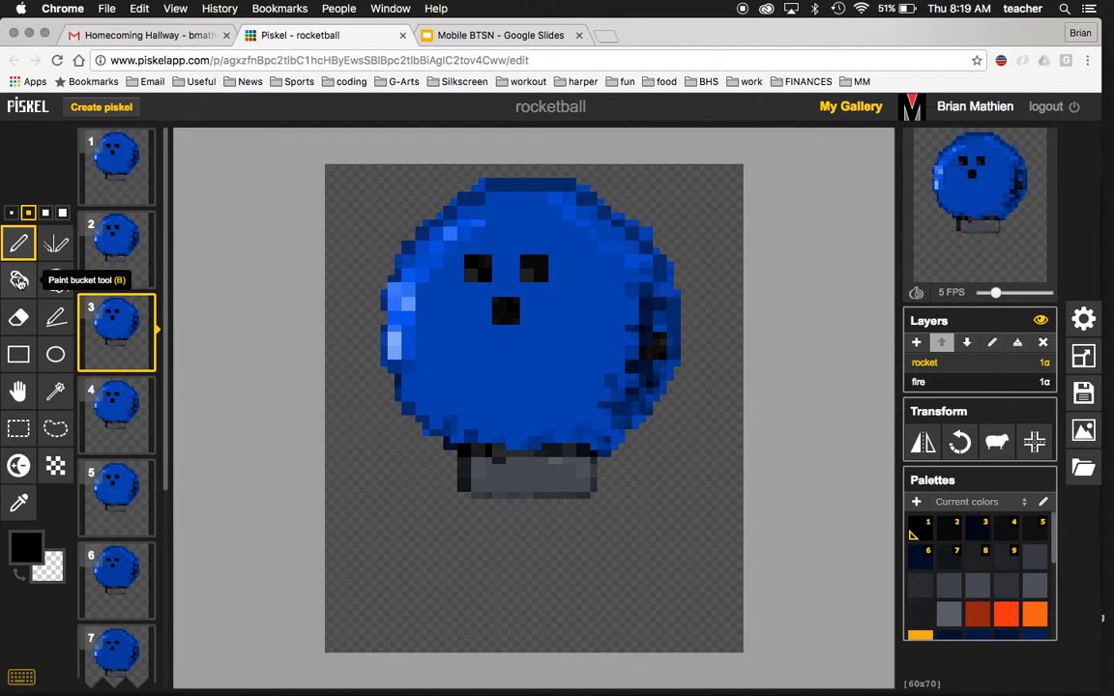
# Step: Activate the Stroke tool and slow the animation preview to 3 FPS
pyautogui.click(58, 319)
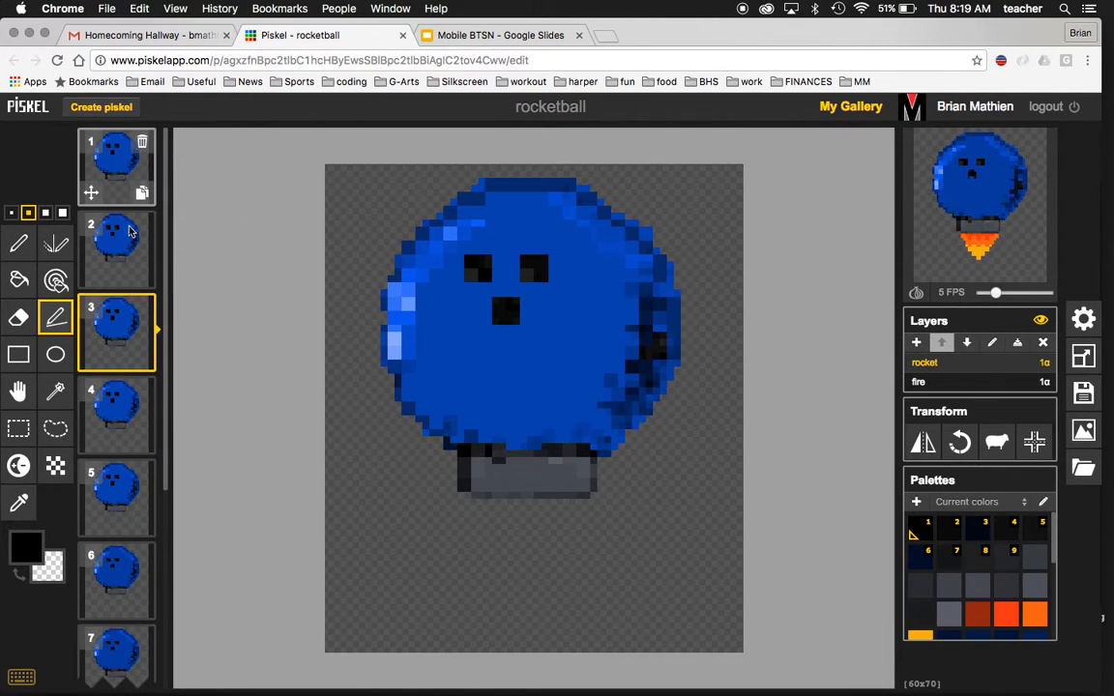
pyautogui.scroll(-3, 116, 435)
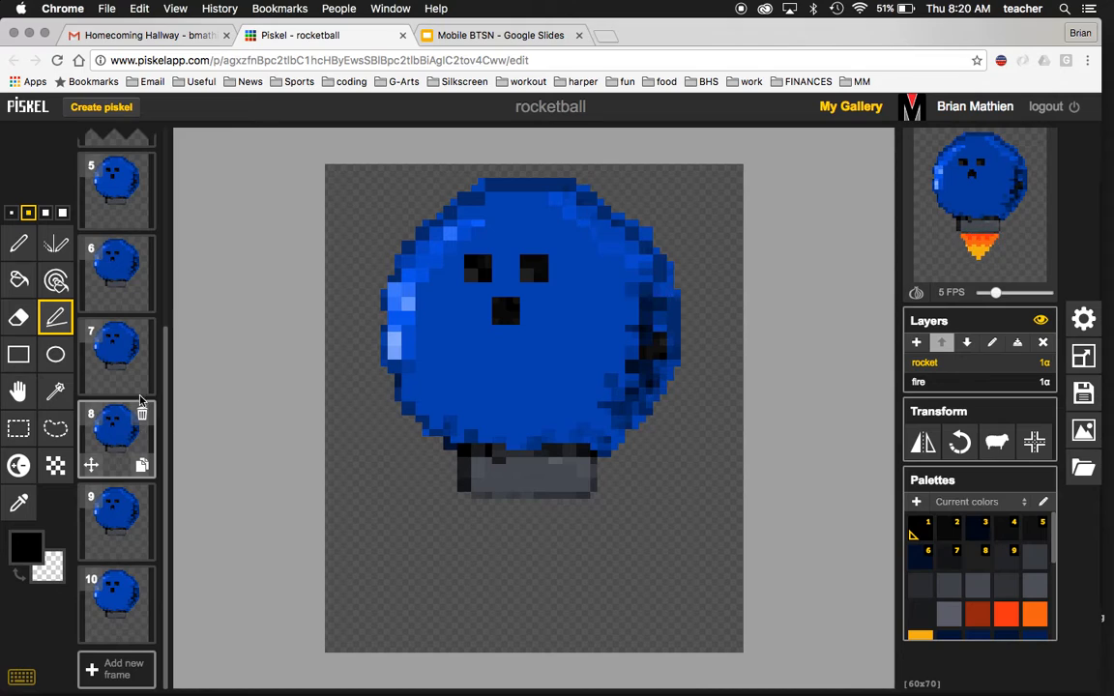
pyautogui.scroll(3, 140, 426)
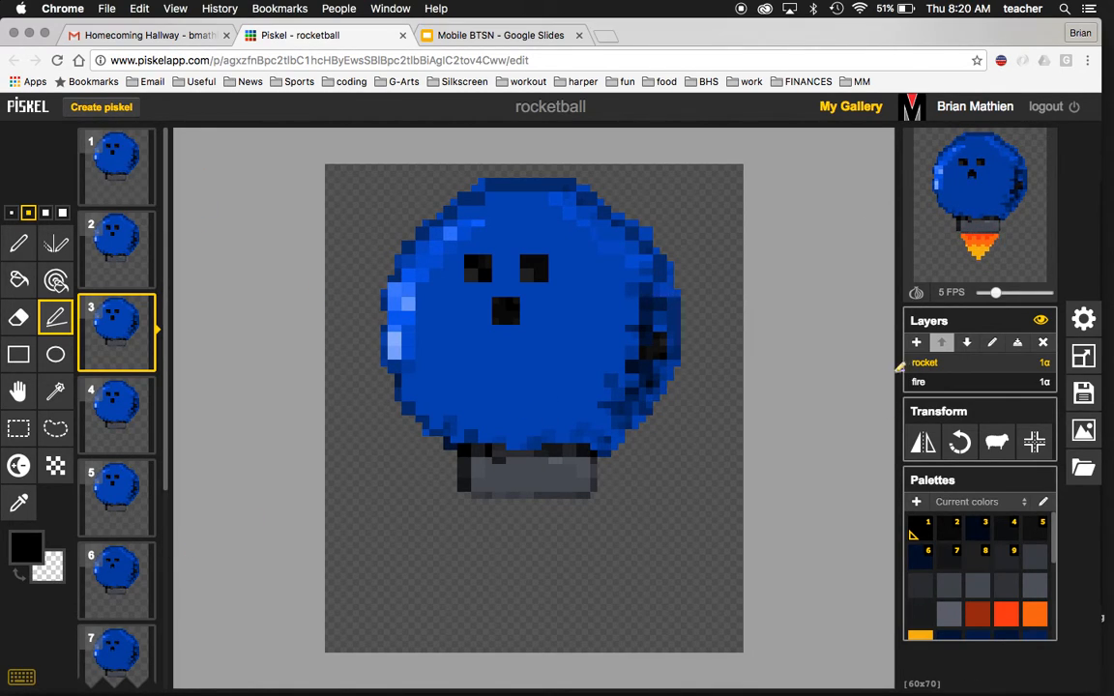
pyautogui.moveTo(994, 294)
pyautogui.mouseDown()
pyautogui.moveTo(1026, 295)
pyautogui.moveTo(992, 298)
pyautogui.mouseUp()
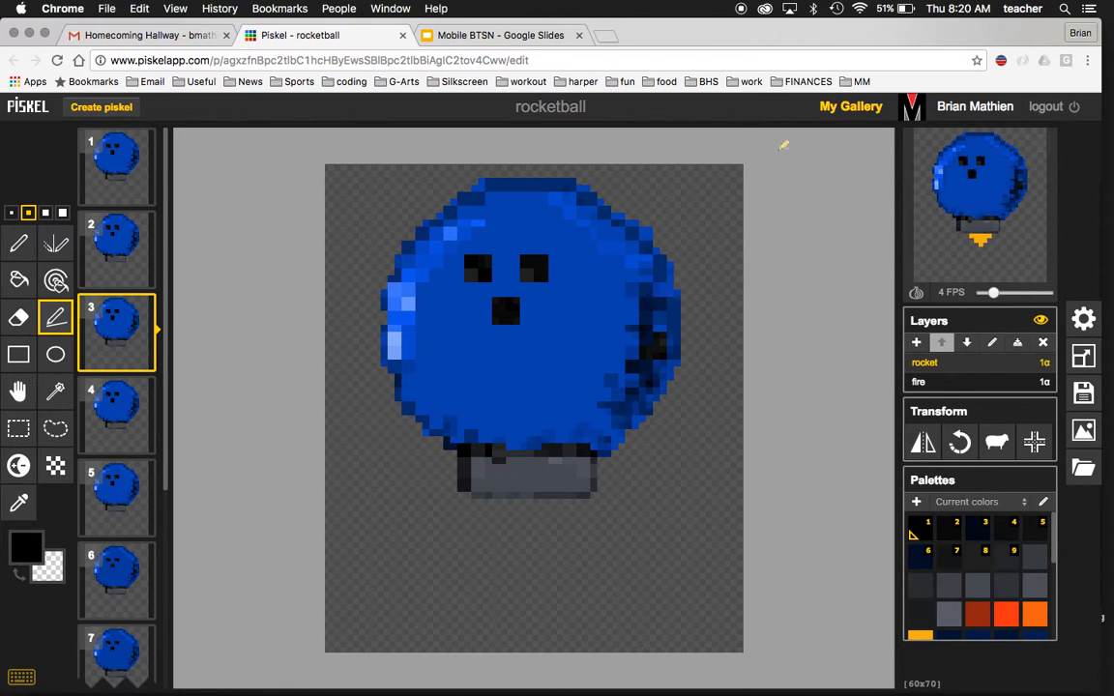
# Step: Look through frames 1 to 7 of the rocket layer one by one to compare the face and flame
pyautogui.click(124, 182)
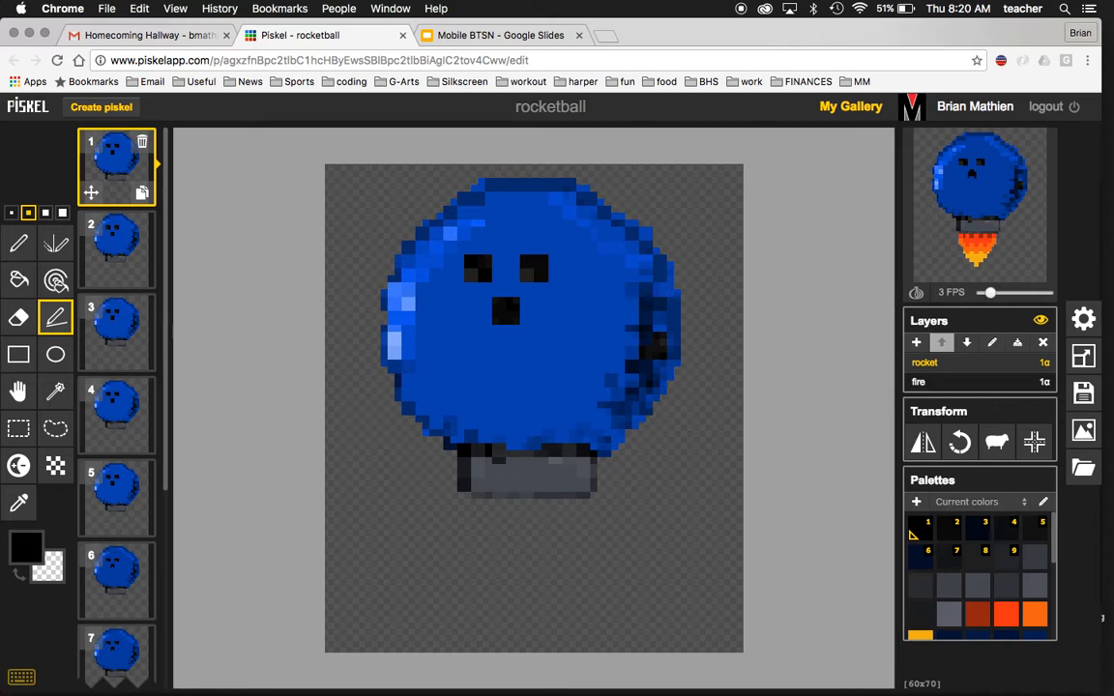
pyautogui.click(111, 253)
pyautogui.click(109, 341)
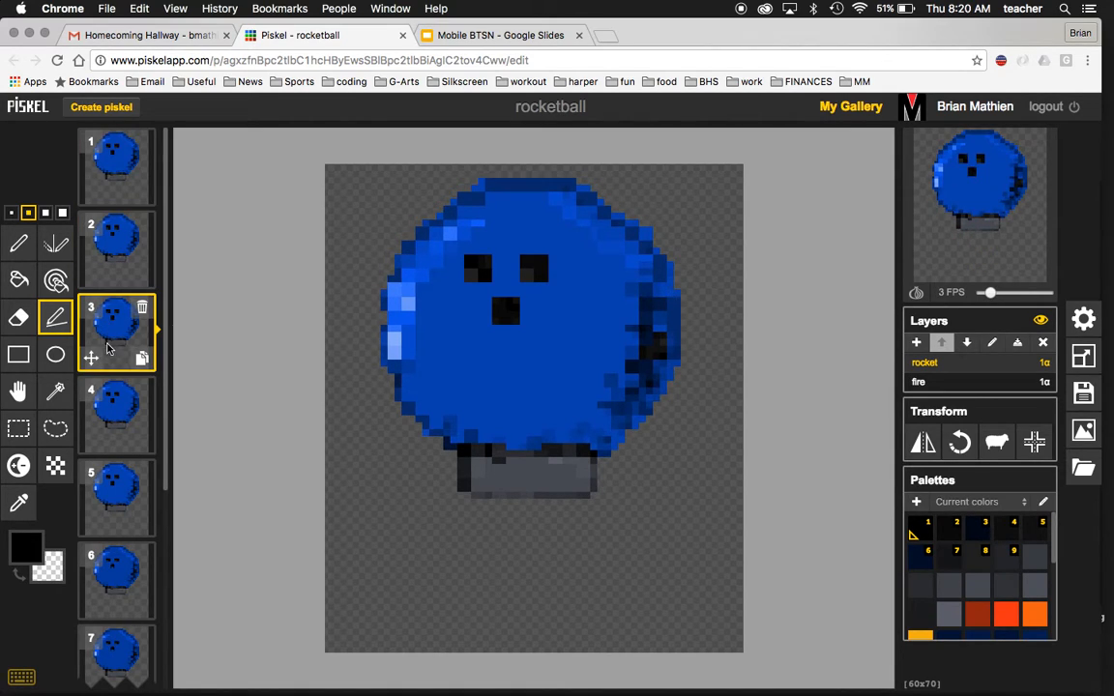
pyautogui.click(111, 415)
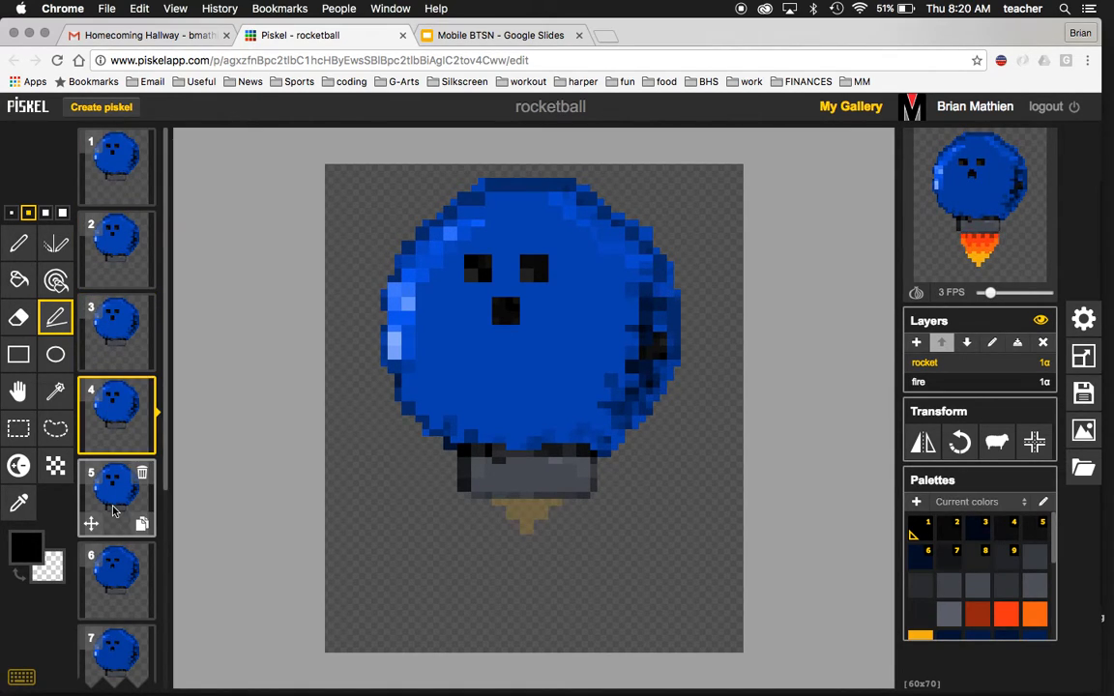
pyautogui.scroll(-1, 112, 406)
pyautogui.click(112, 401)
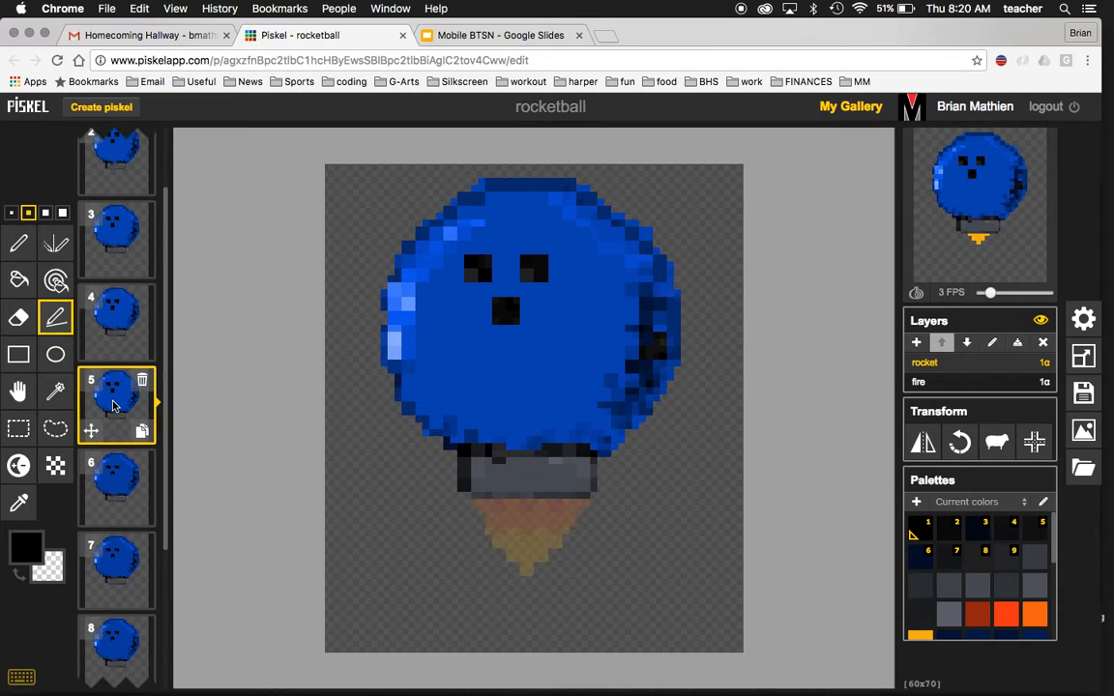
pyautogui.click(110, 488)
pyautogui.click(112, 559)
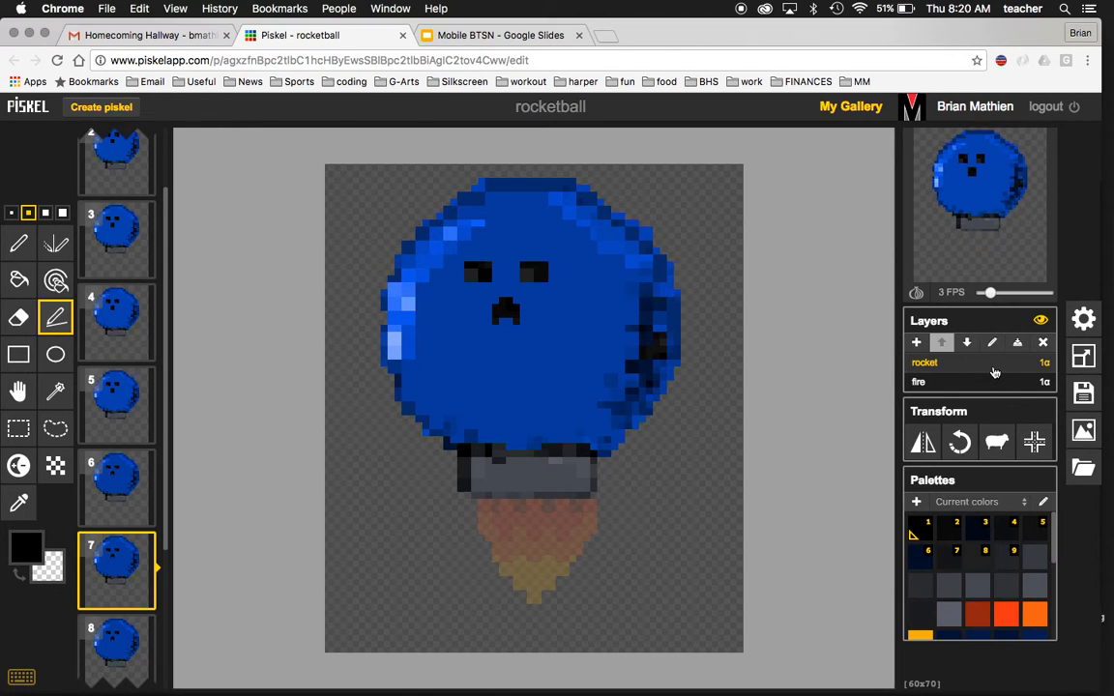
# Step: View the fire layer, return to the rocket layer, and check the canvas resize settings
pyautogui.click(940, 384)
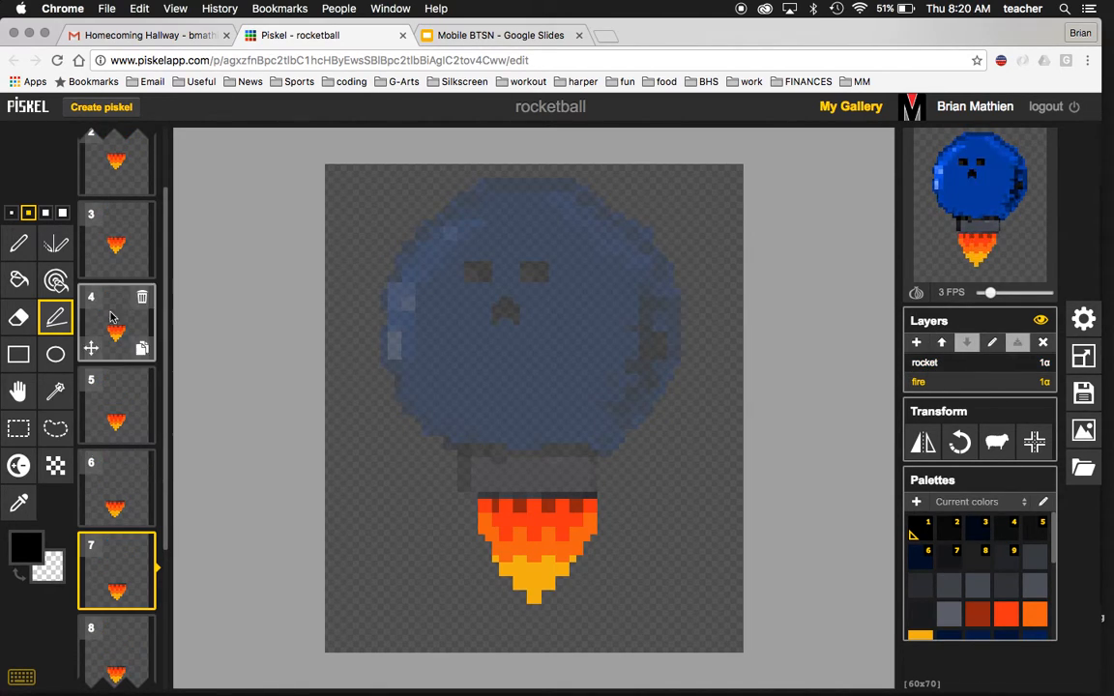
pyautogui.click(934, 366)
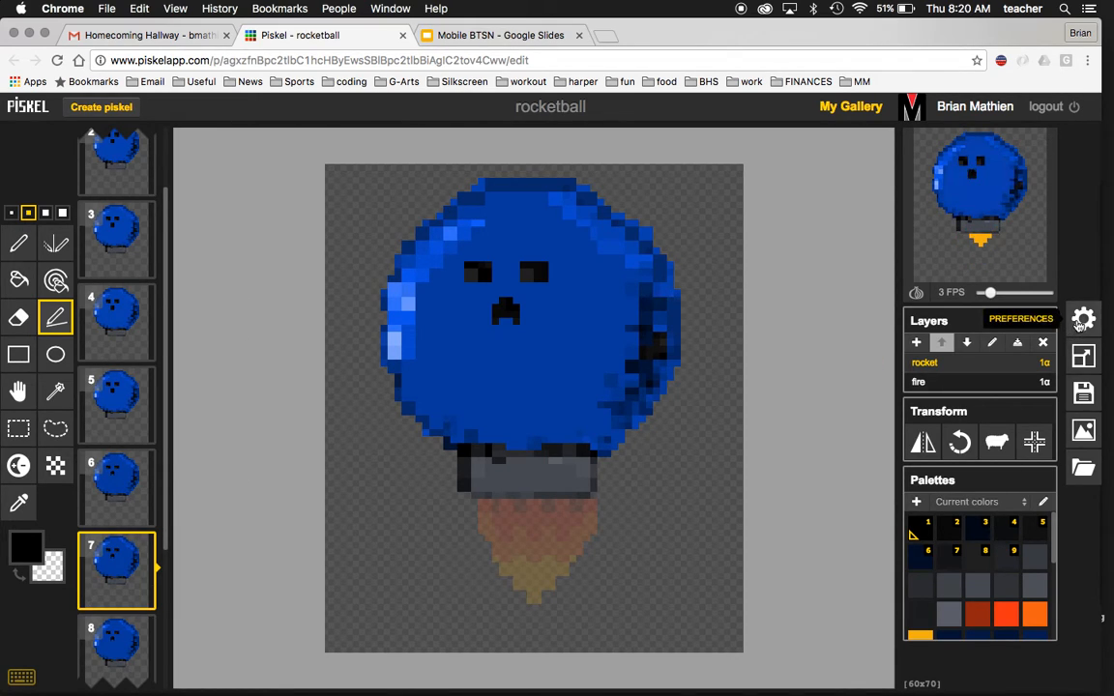
pyautogui.click(1082, 355)
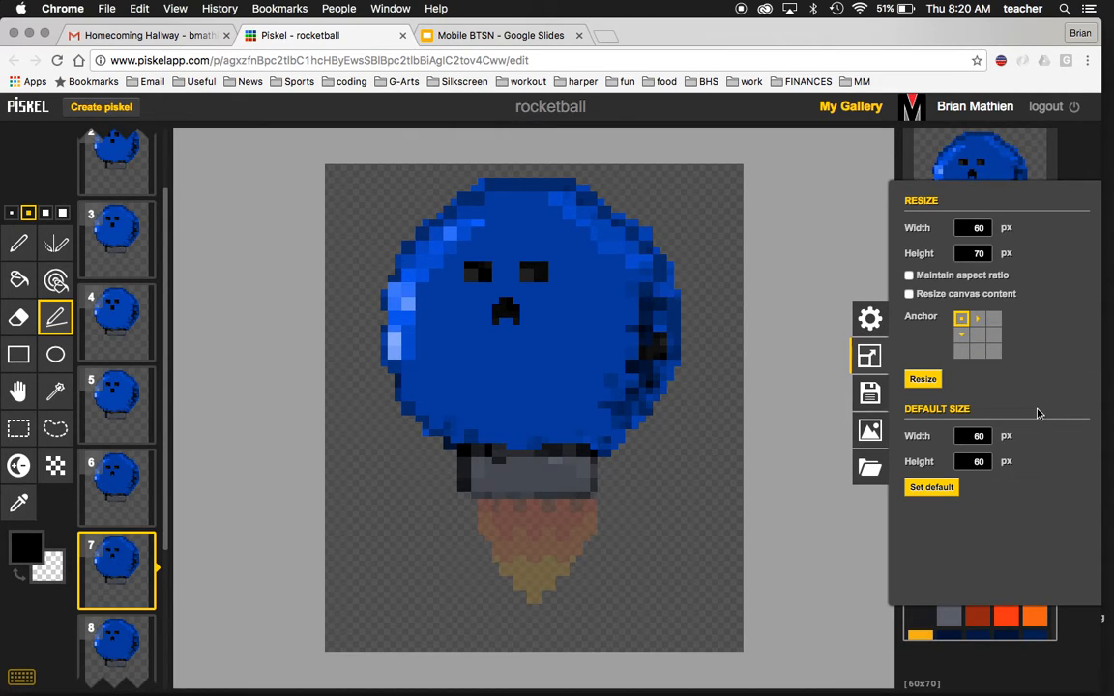
pyautogui.click(823, 243)
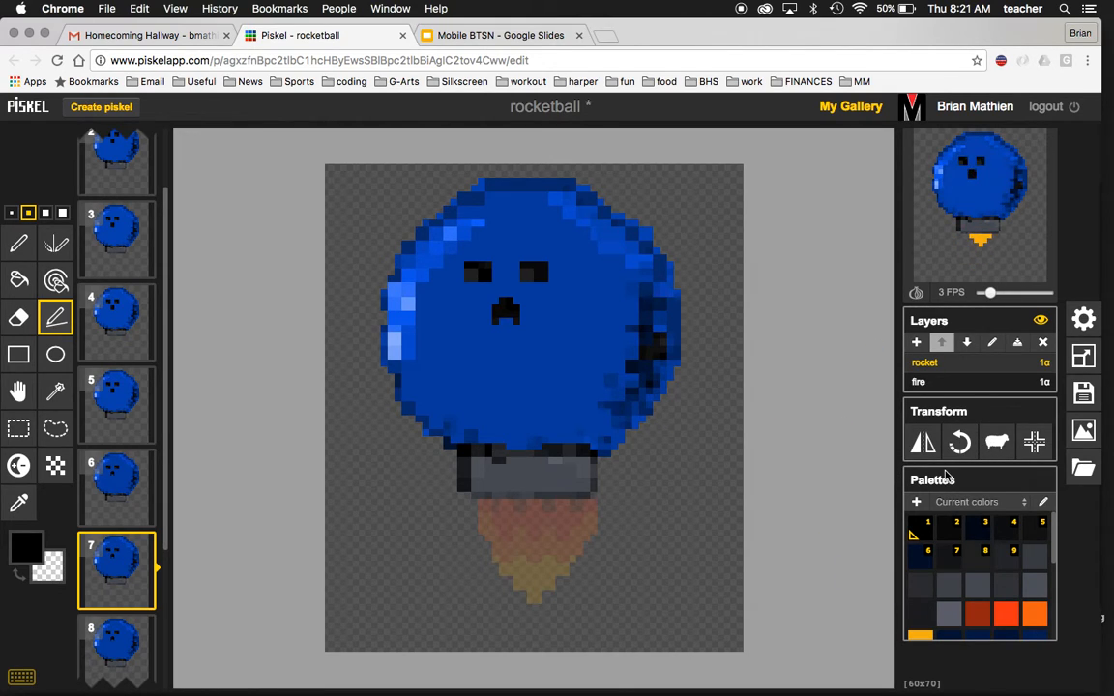
# Step: Export the animation as a ZIP archive of PNG frames with the file name prefix sprite_rocket
pyautogui.click(1082, 432)
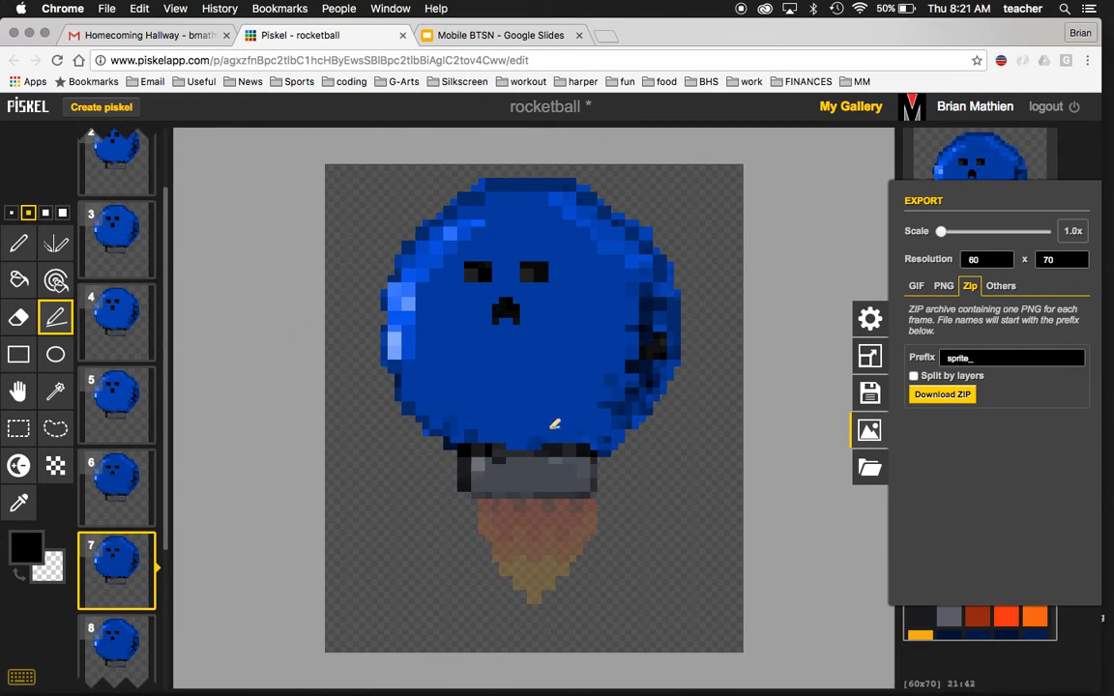
pyautogui.click(943, 287)
pyautogui.click(915, 286)
pyautogui.click(942, 286)
pyautogui.click(967, 287)
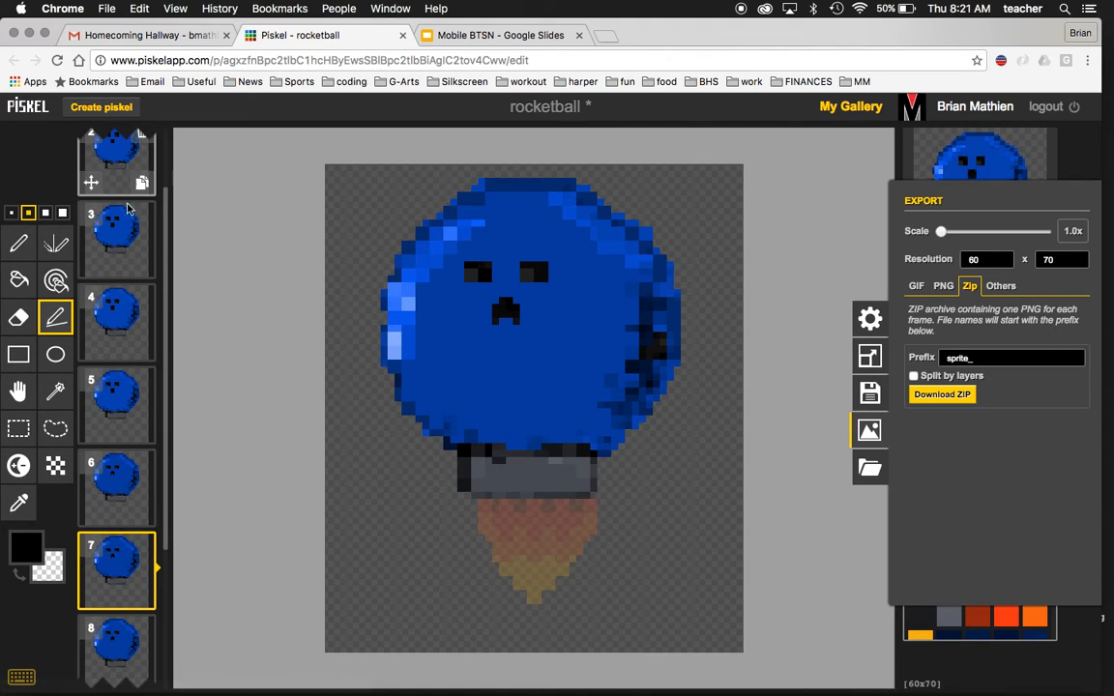
pyautogui.click(993, 358)
pyautogui.write('rocket')
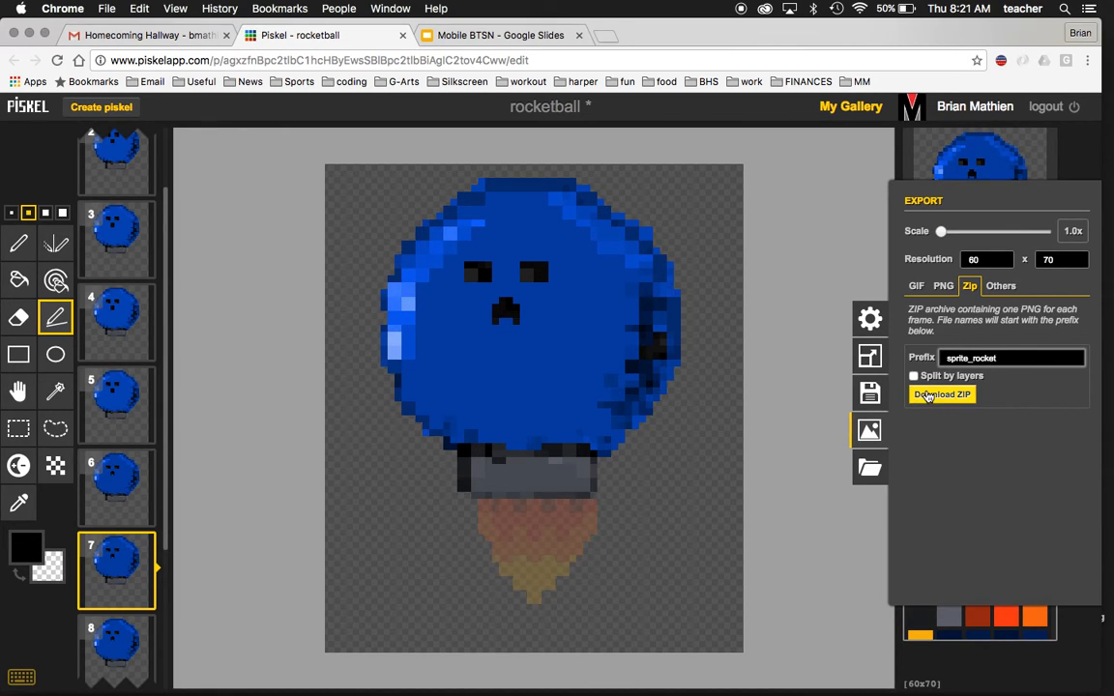
pyautogui.click(926, 394)
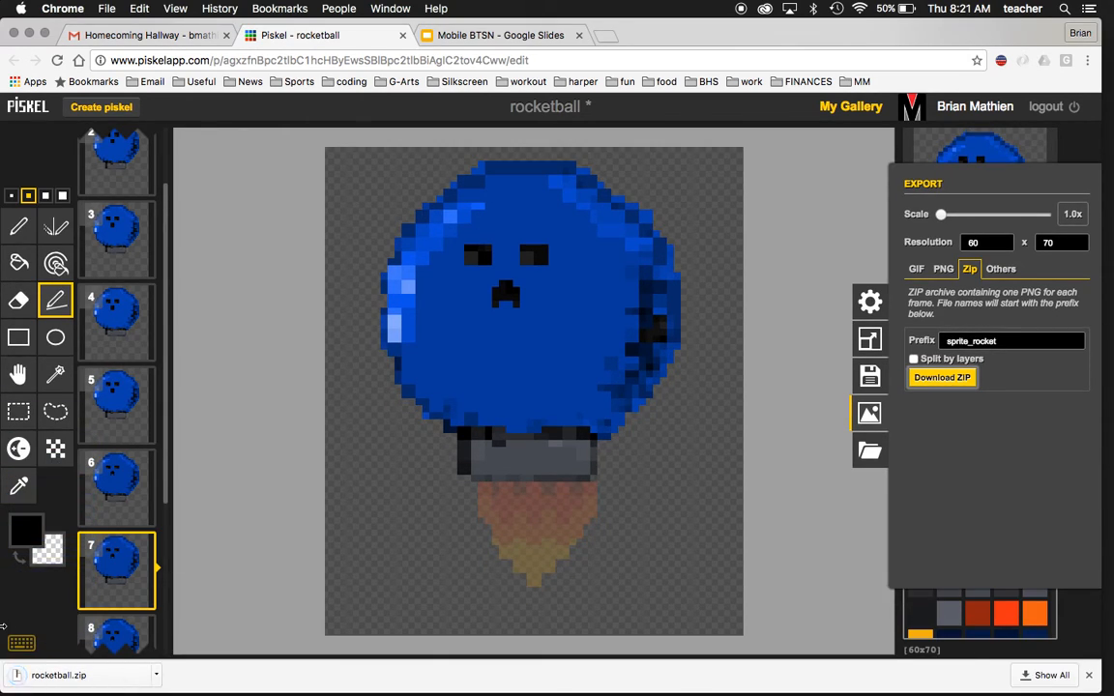
# Step: Switch to the desktop, extract rocketball.zip, and open the extracted rocketball folder
pyautogui.click(30, 35)
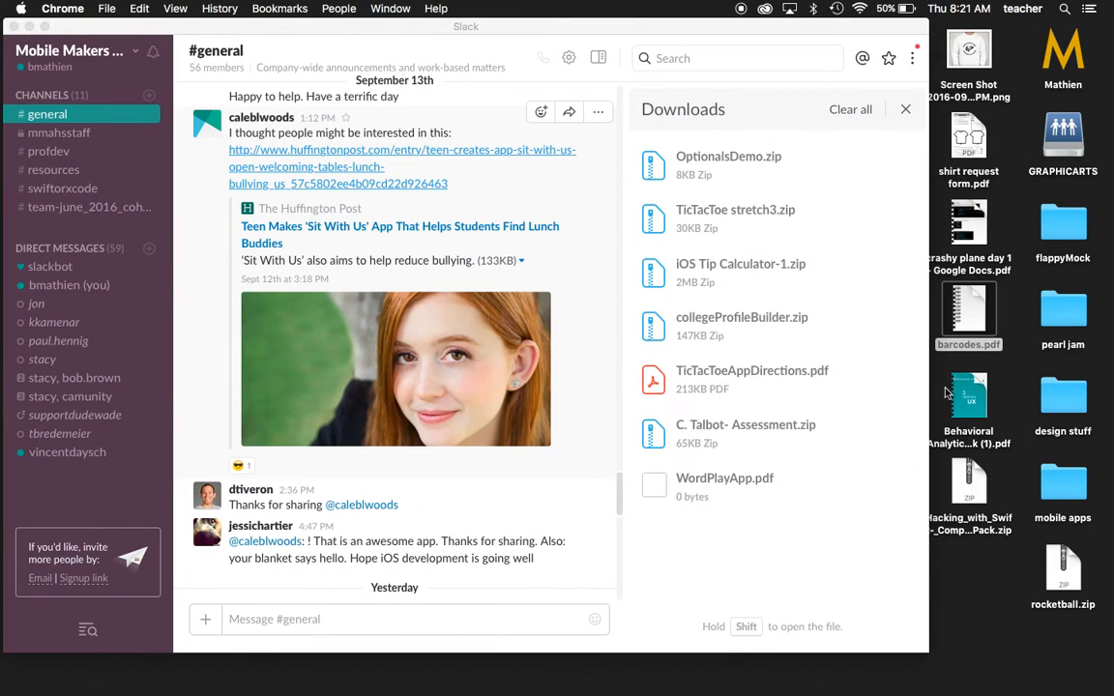
pyautogui.doubleClick(1063, 571)
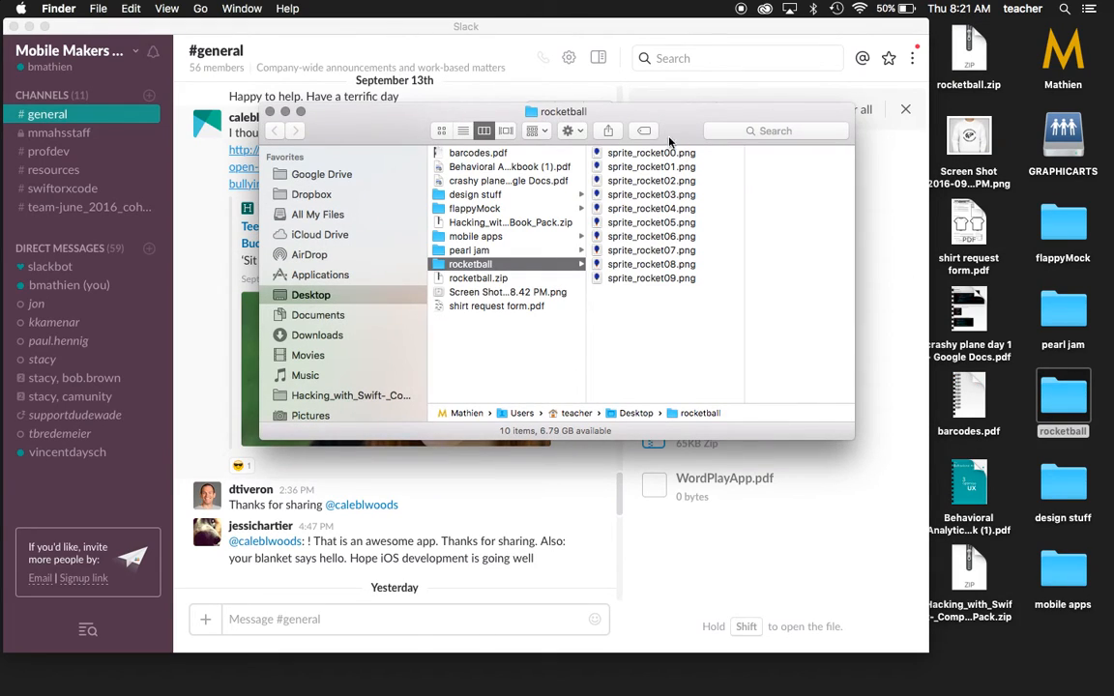
# Step: Preview the exported sprite_rocket PNG images one after another in the rocketball folder
pyautogui.click(655, 153)
pyautogui.press('Down')
pyautogui.press('Down')
pyautogui.press('Down')
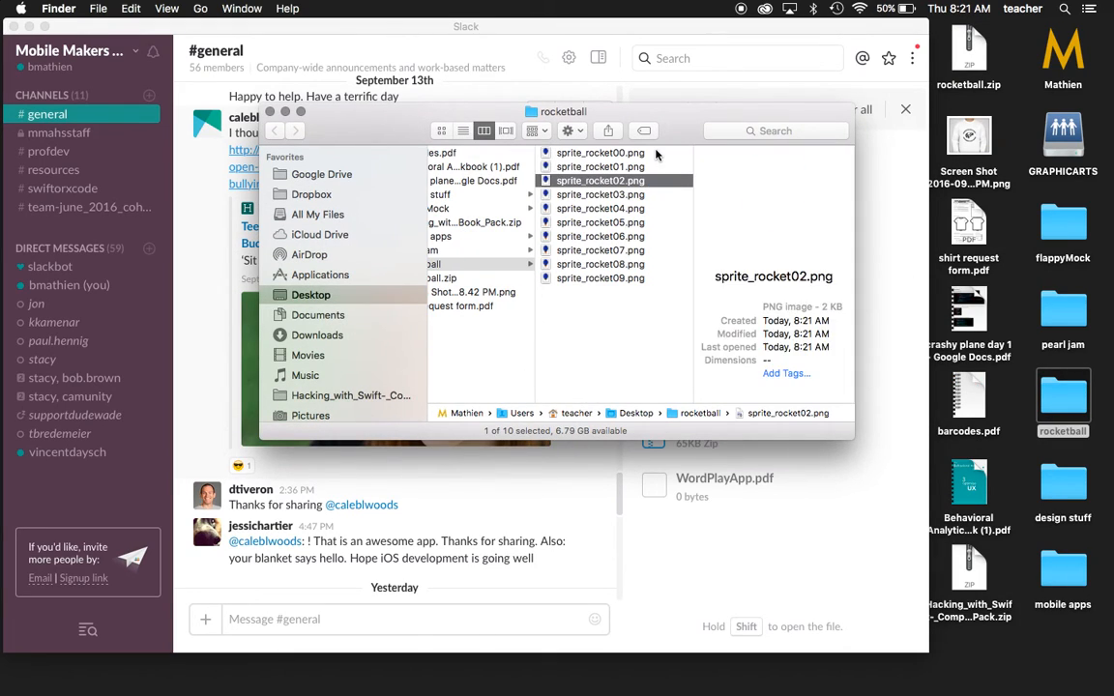
pyautogui.press('Down')
pyautogui.press('Down')
pyautogui.press('Down')
pyautogui.press('Down')
pyautogui.press('Down')
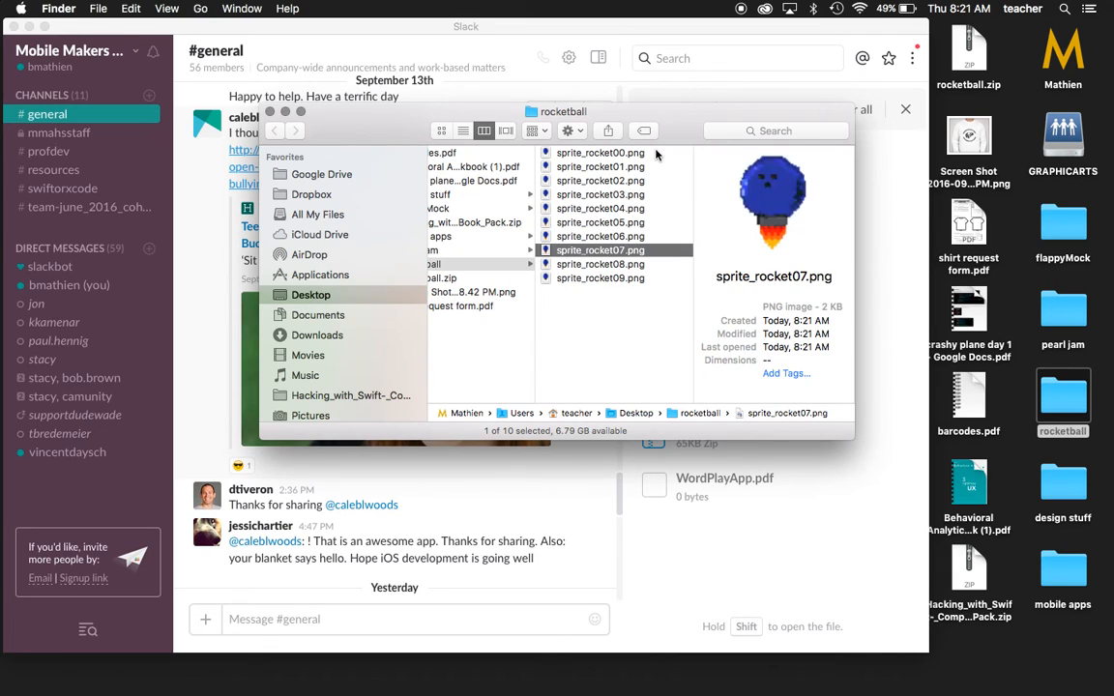
pyautogui.press('Down')
pyautogui.press('Up')
pyautogui.press('Up')
pyautogui.press('Up')
pyautogui.press('Up')
pyautogui.press('Up')
pyautogui.press('Up')
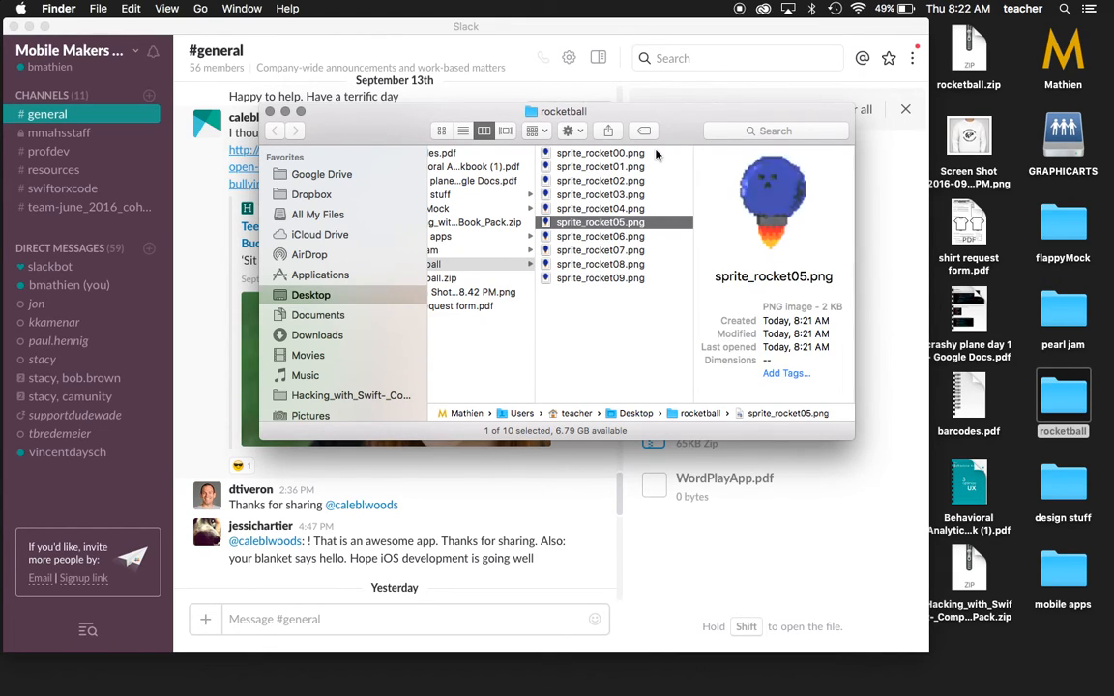
pyautogui.press('Up')
pyautogui.press('Up')
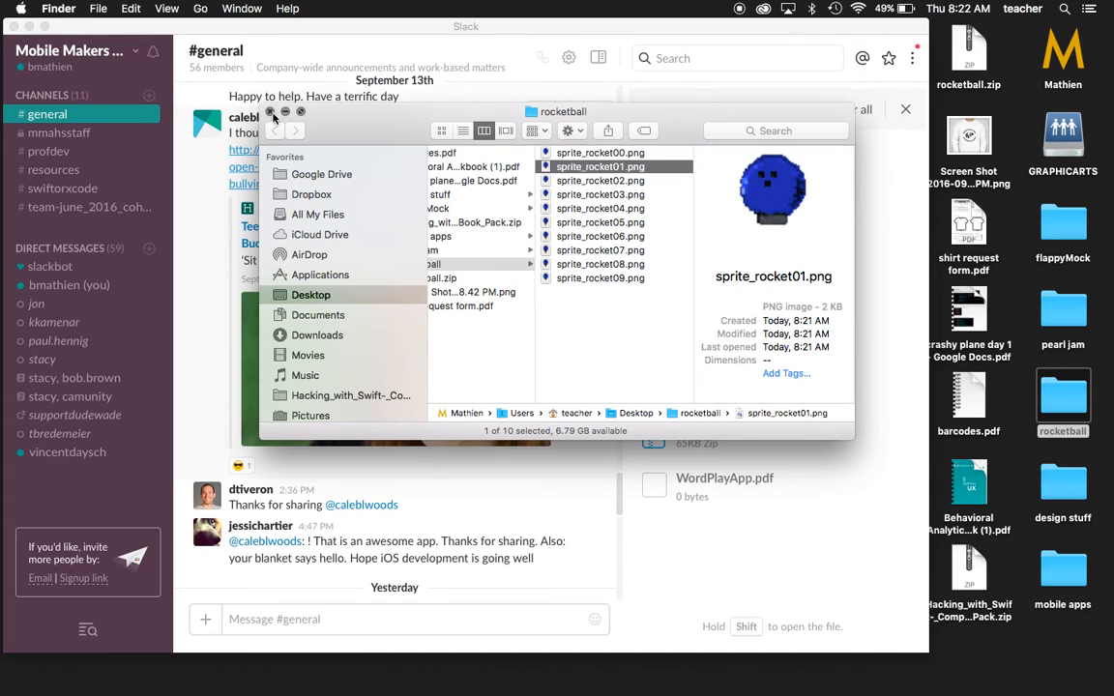
# Step: Close the rocketball folder window, minimise Slack, and bring the Chrome window with Piskel back
pyautogui.click(271, 112)
pyautogui.click(29, 27)
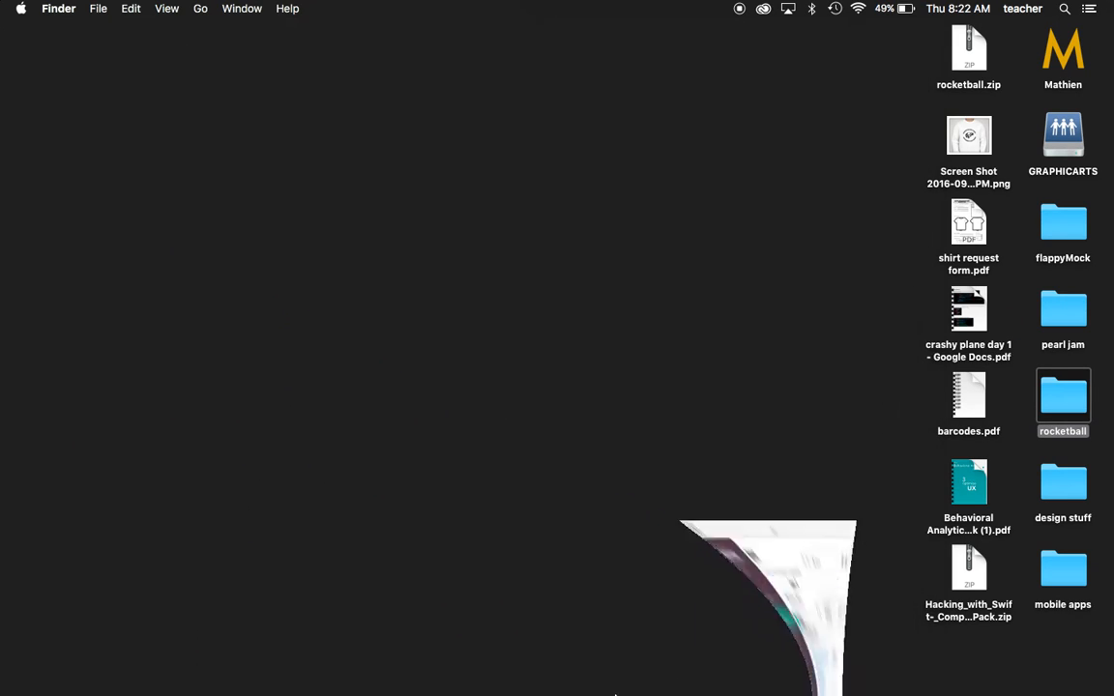
pyautogui.click(800, 669)
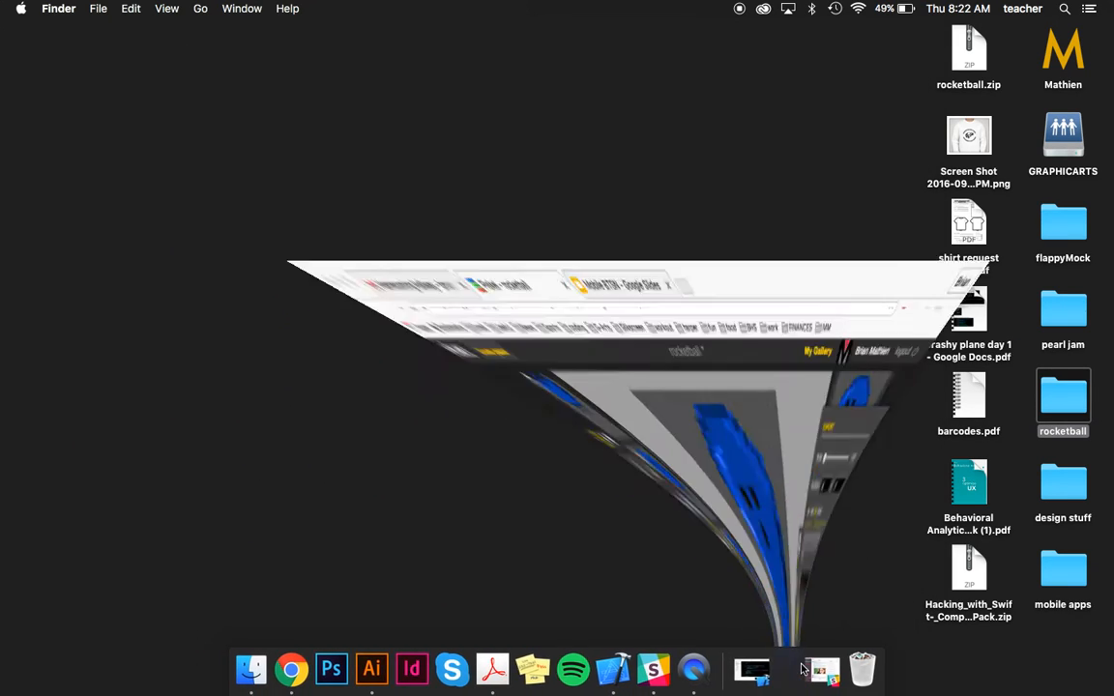